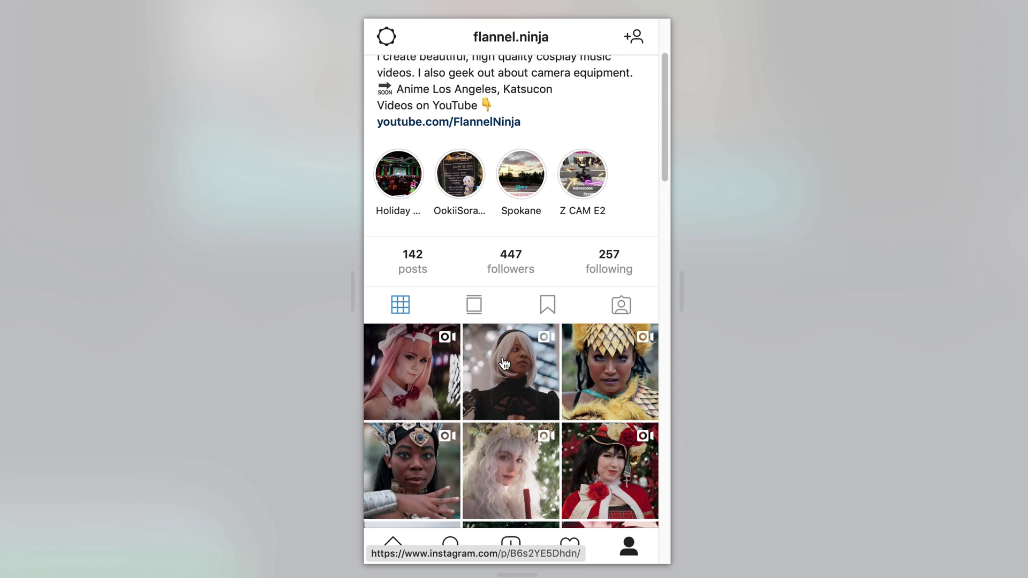
- Preview the white-haired and Jinx Holiday Matsuri posts from the grid, then open the Tinker Bell post
click(522, 456)
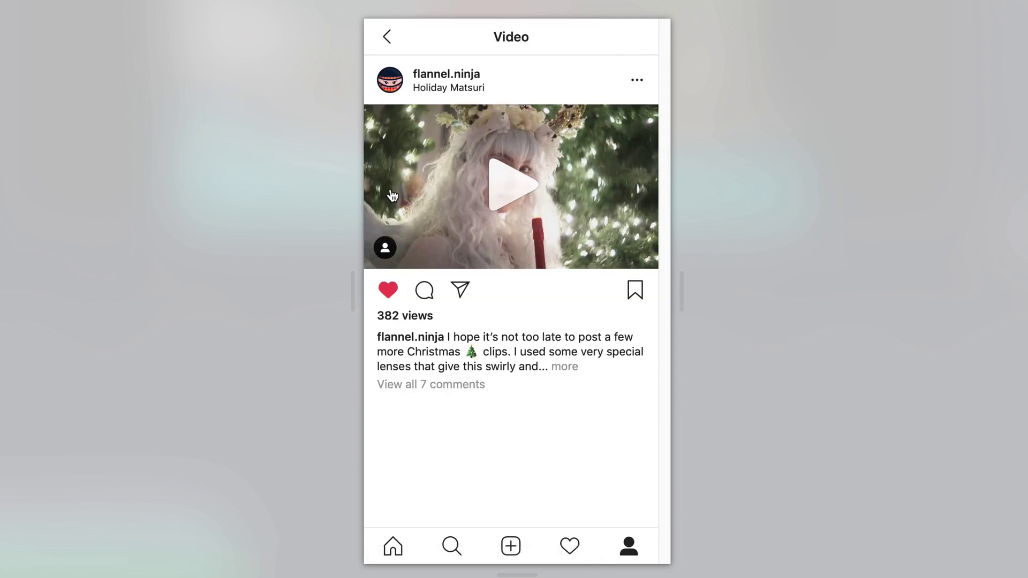
click(388, 38)
scroll(547, 341, down, 1)
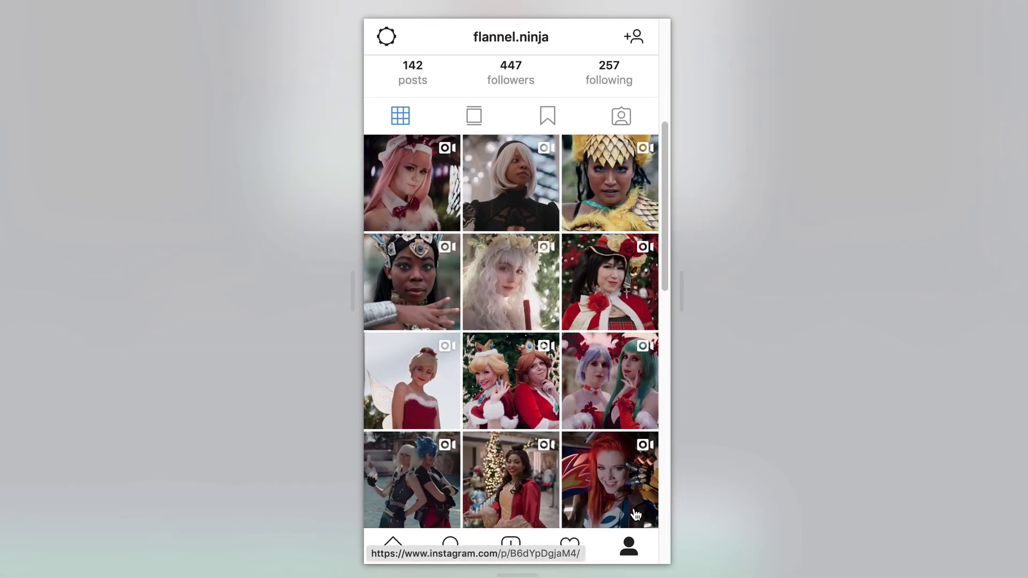
click(614, 495)
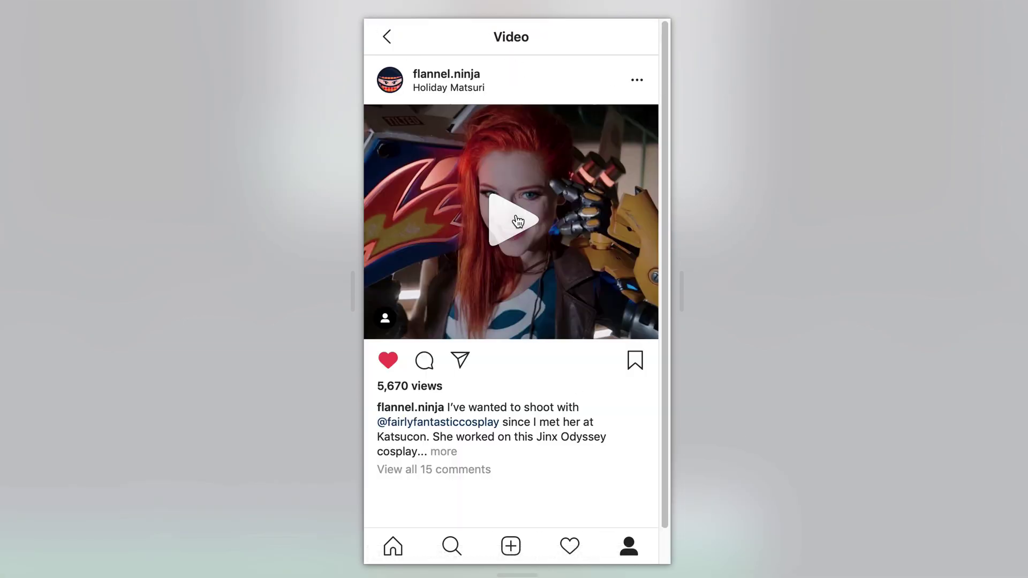
click(387, 37)
scroll(546, 345, down, 2)
click(412, 444)
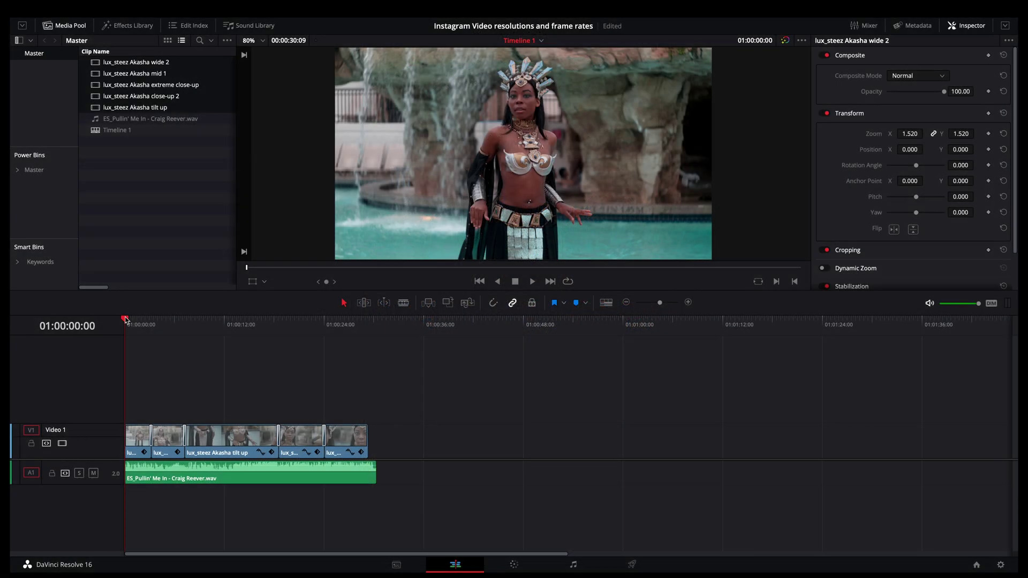
mouse_move(127, 320)
mouse_down()
mouse_move(158, 322)
mouse_move(123, 324)
mouse_up()
click(1001, 565)
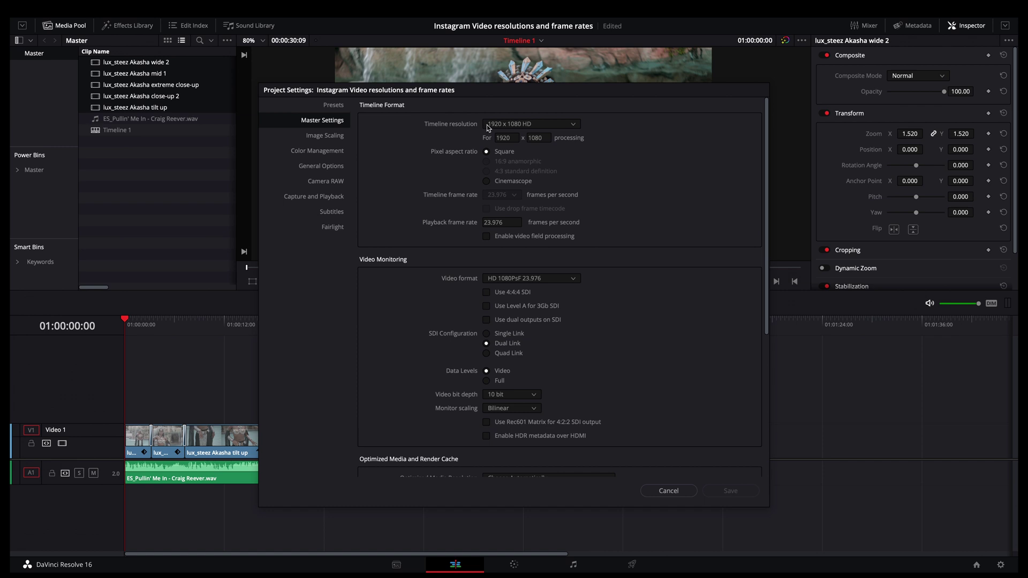
- Set a custom 1350 x 1080 timeline resolution, review image scaling, and save the project settings
click(573, 125)
click(522, 138)
click(506, 138)
text(135)
key(Tab)
click(332, 138)
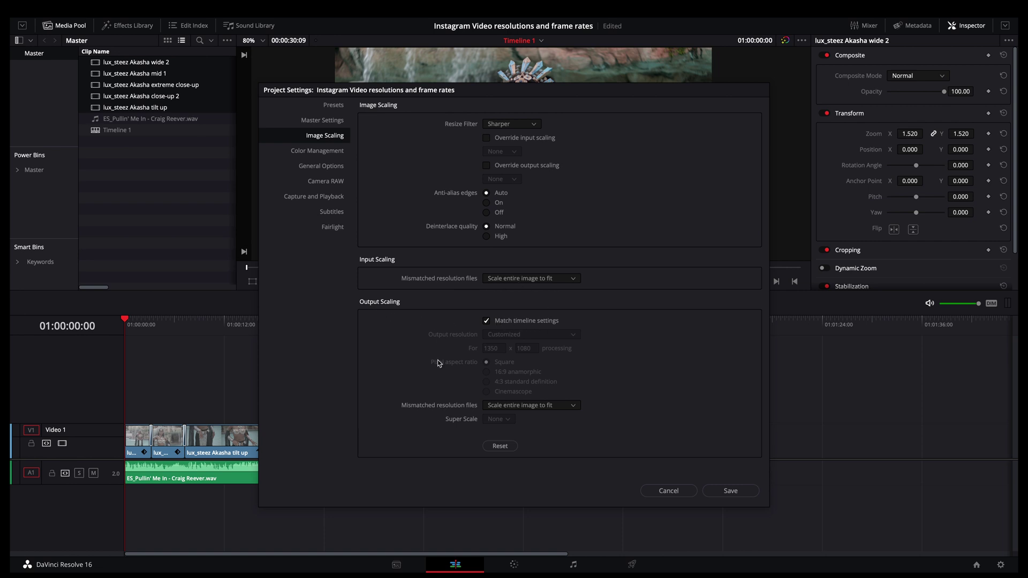
click(732, 491)
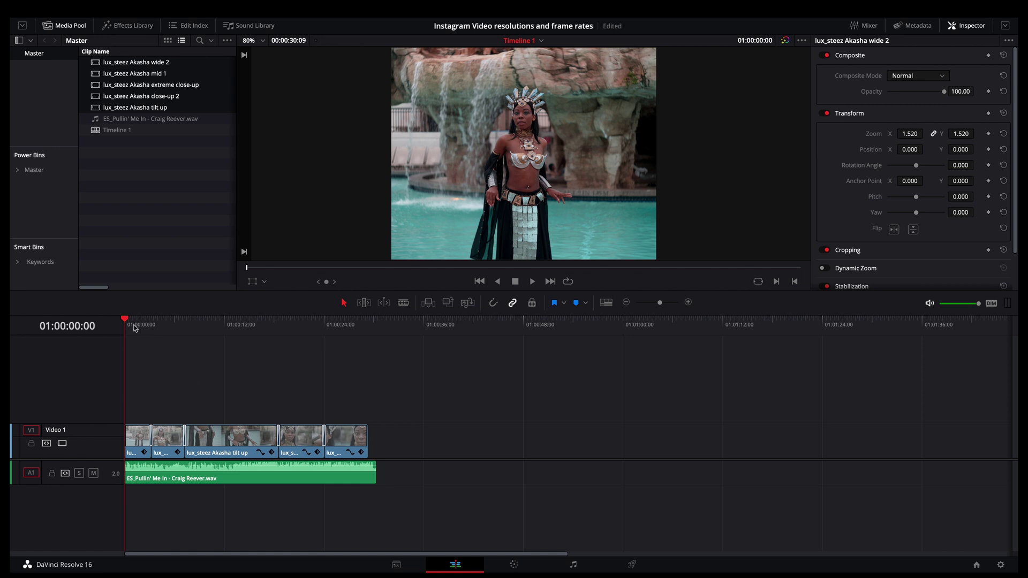
click(631, 564)
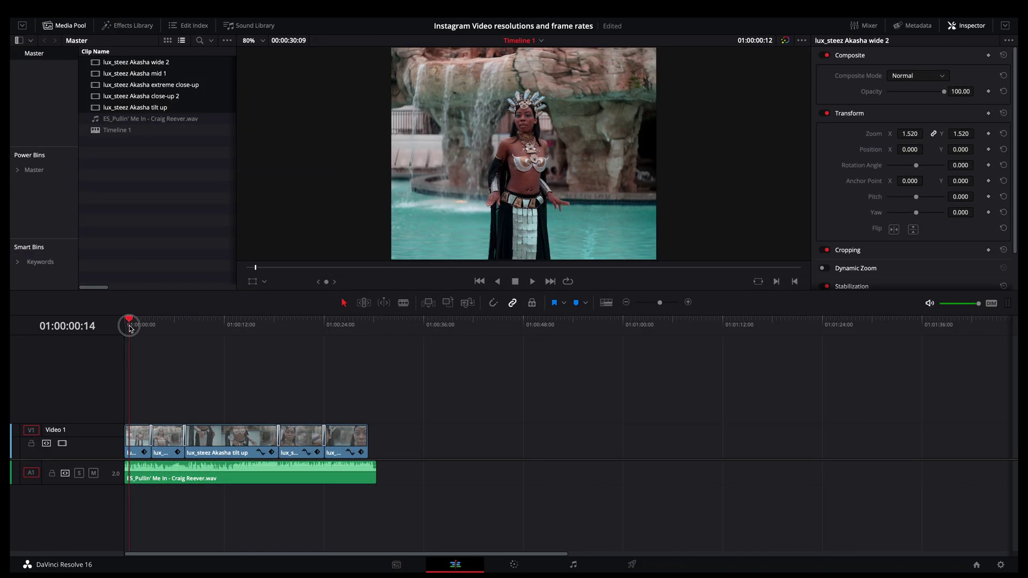
mouse_move(132, 324)
mouse_down()
mouse_move(167, 327)
mouse_move(137, 328)
mouse_up()
click(139, 448)
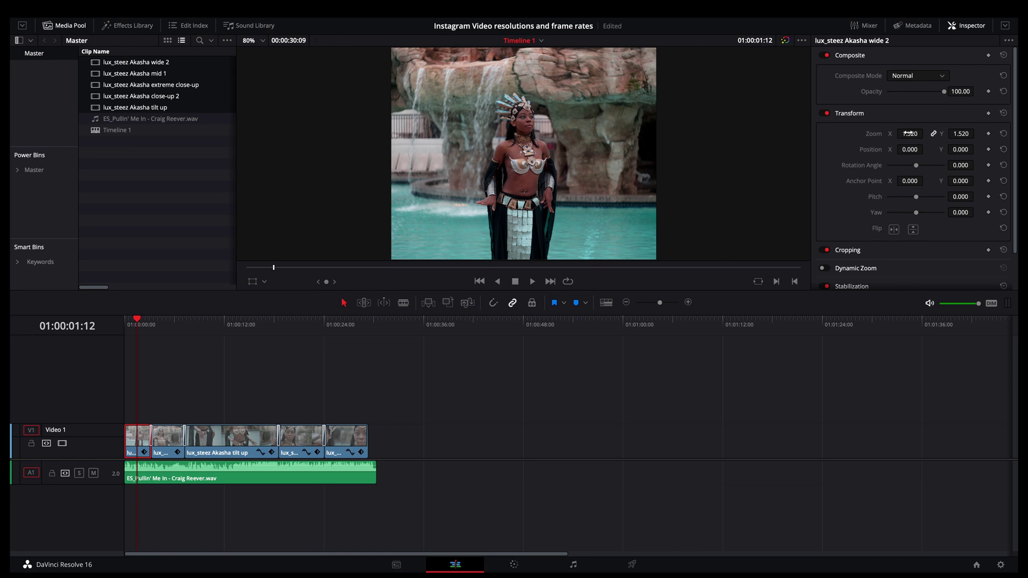
double_click(875, 134)
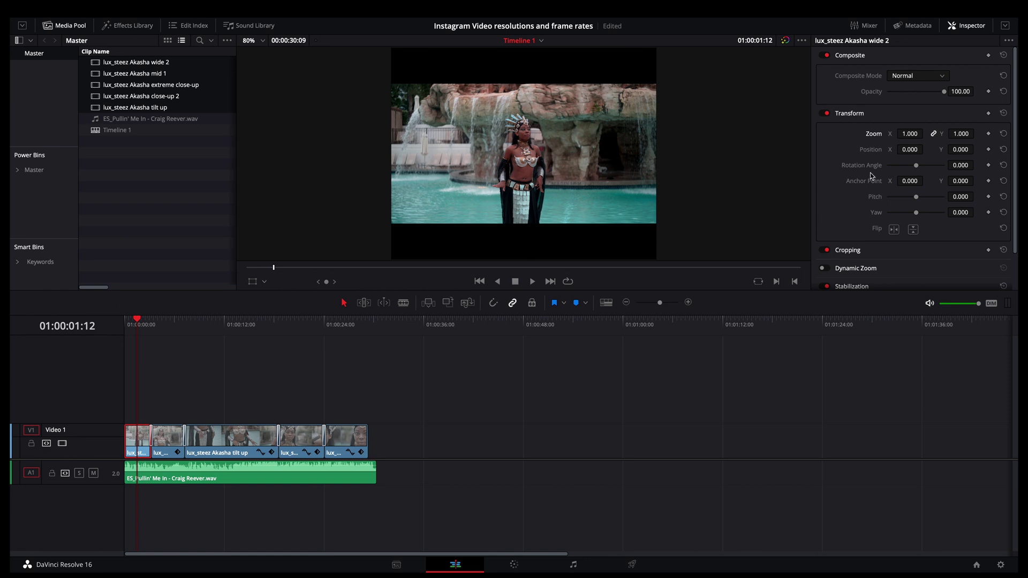
key(ctrl+z)
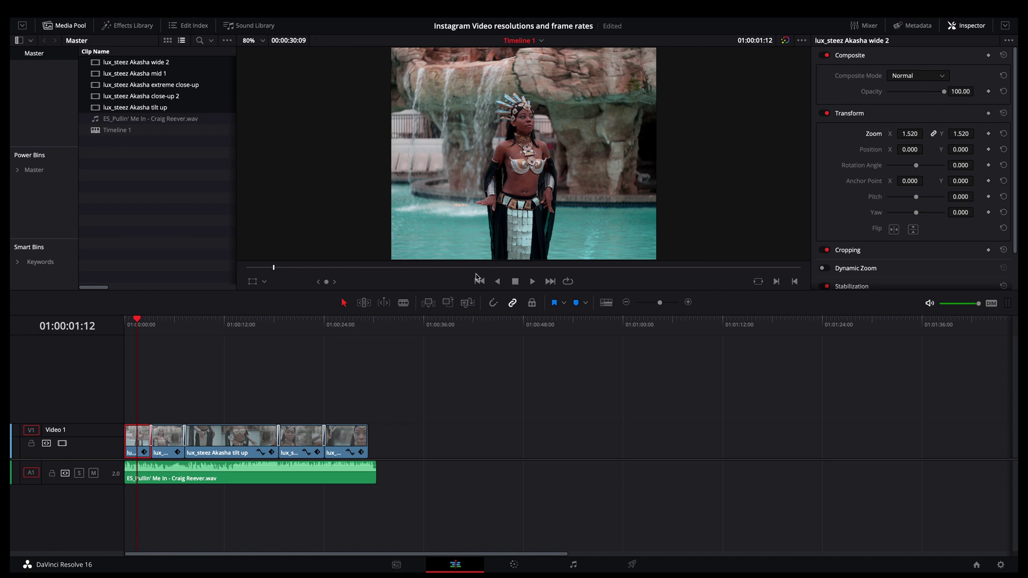
key(ctrl+shift+z)
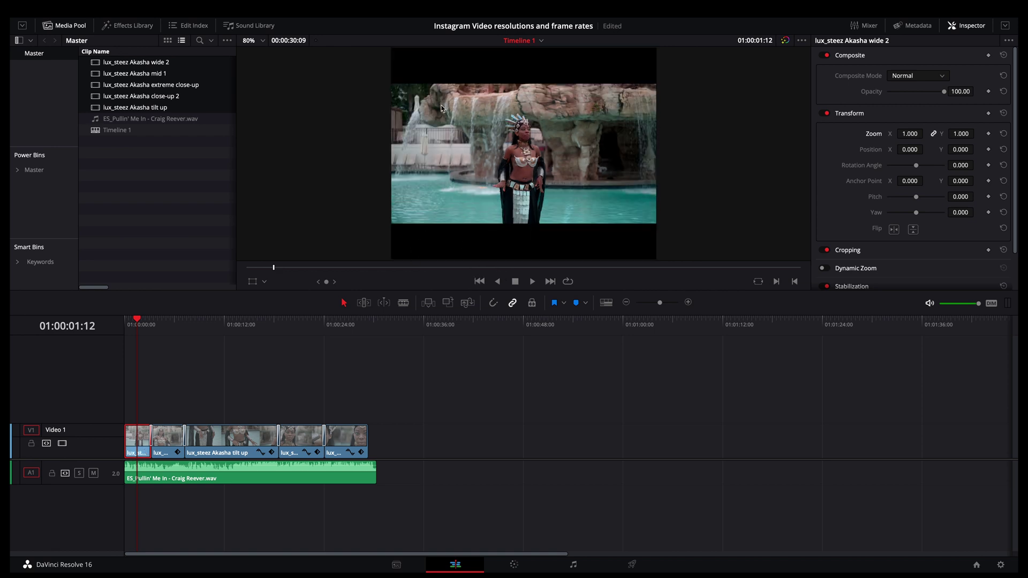
key(ctrl+shift+z)
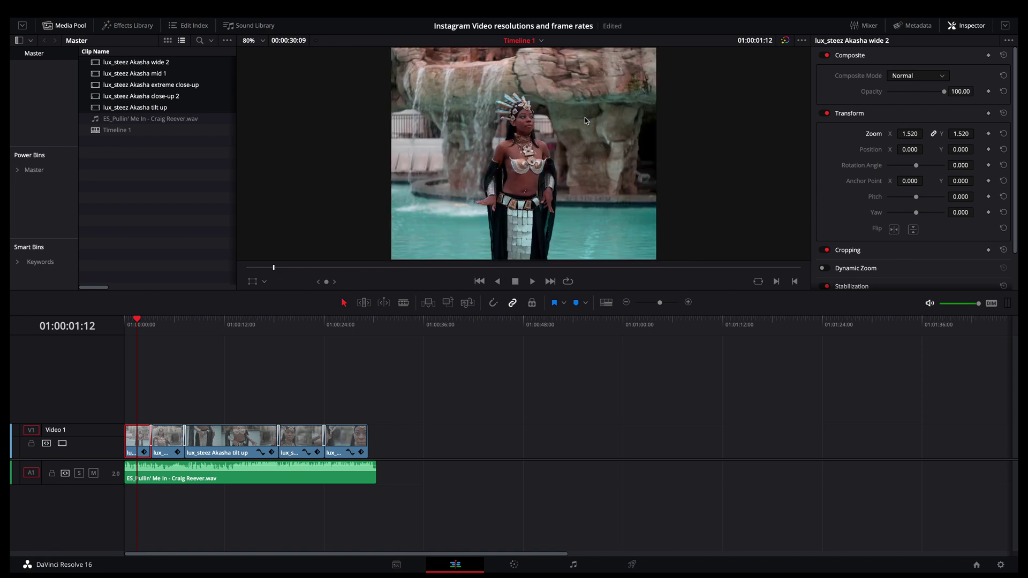
click(140, 323)
- Shift the mid 1 clip's Position X to -43.461 and play it back from the clip start
drag(140, 323, 172, 322)
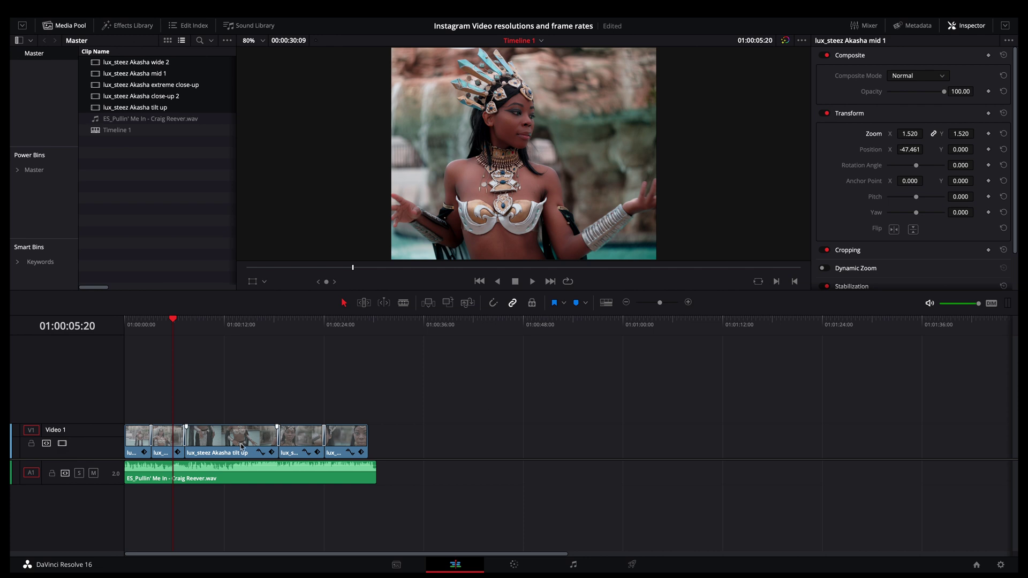
click(163, 440)
mouse_move(910, 149)
mouse_down()
mouse_move(825, 149)
mouse_move(904, 150)
mouse_up()
key(space)
key(space)
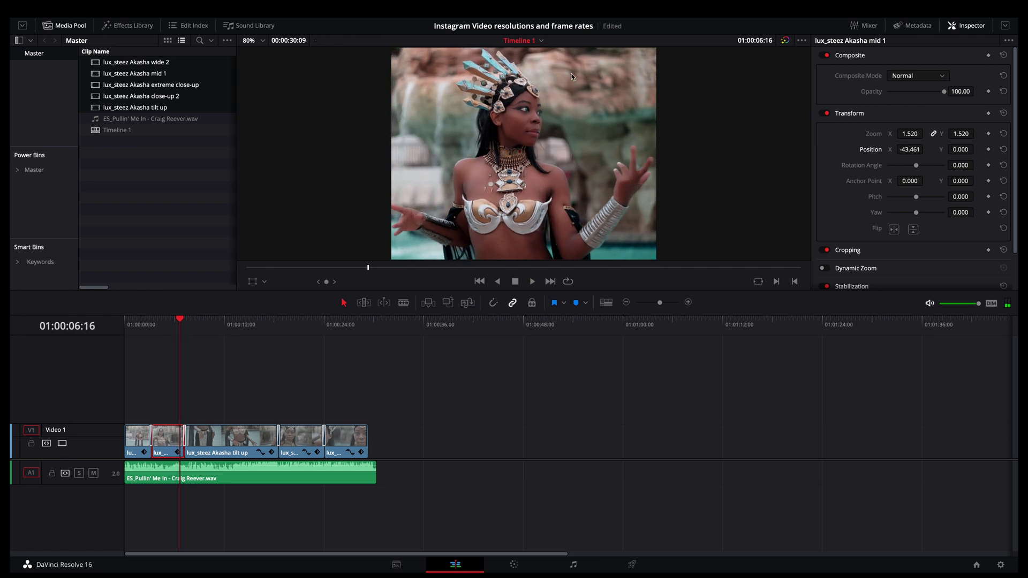
key(ctrl+z)
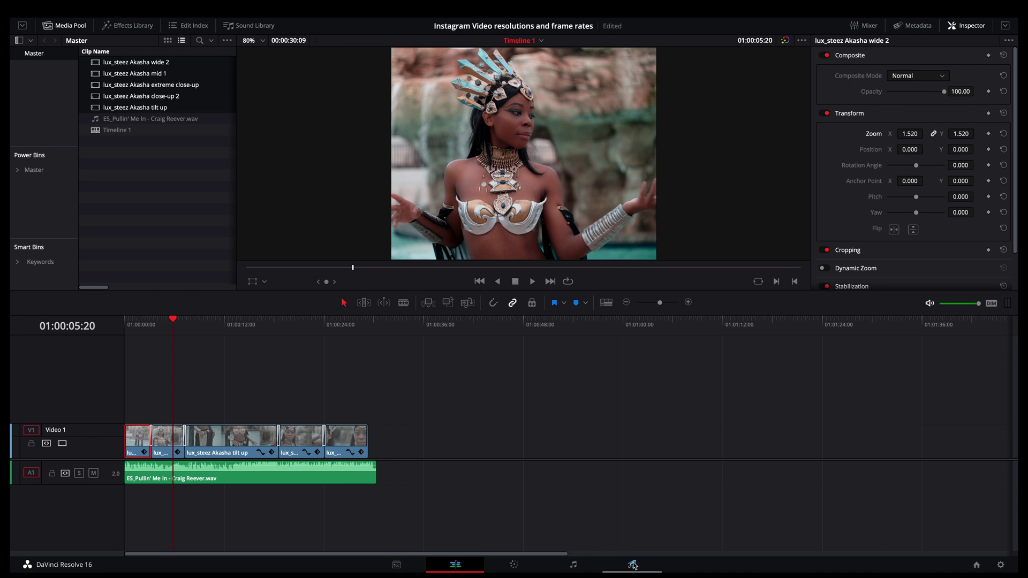
click(632, 565)
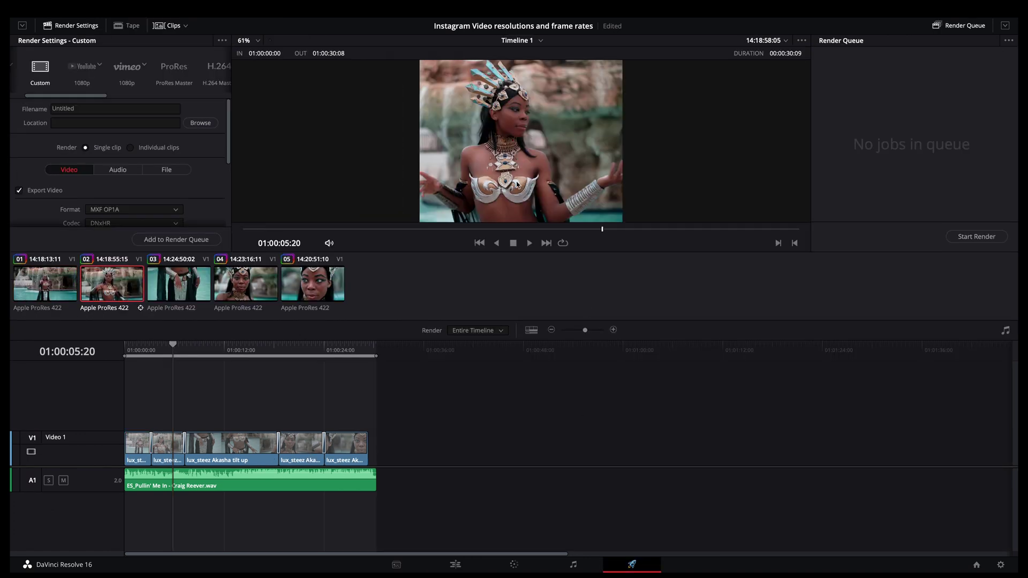
- Apply the 5 x 4 Social Media 1080 render preset with a 23.976 fps frame rate
scroll(51, 70, left, 2)
click(49, 66)
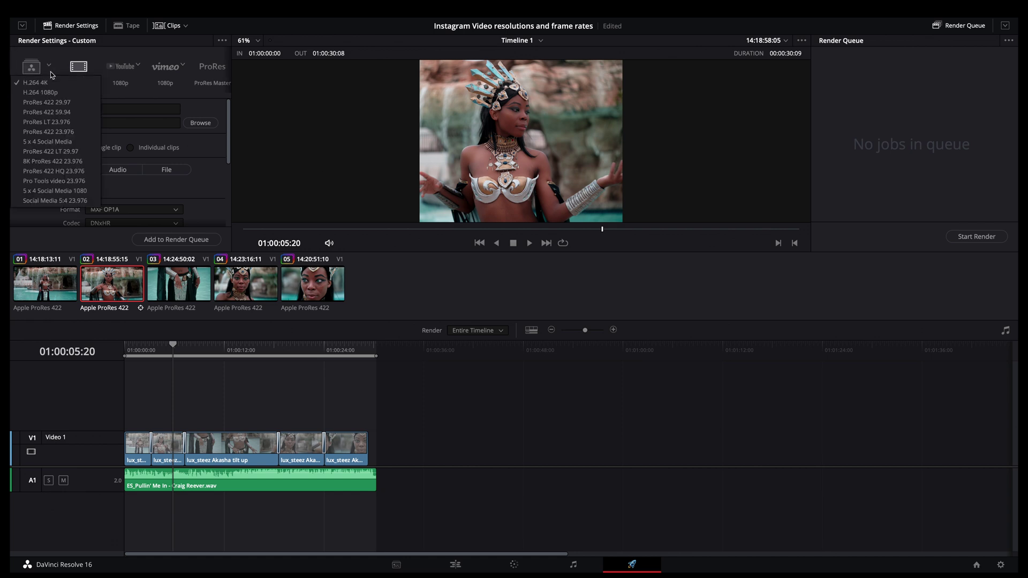
click(71, 193)
scroll(188, 196, down, 3)
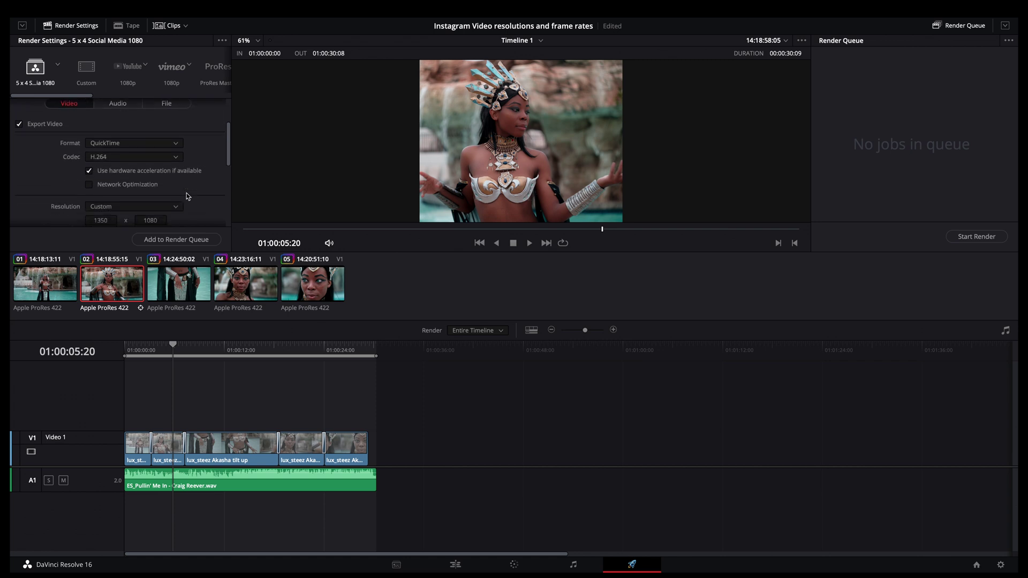
scroll(188, 196, down, 2)
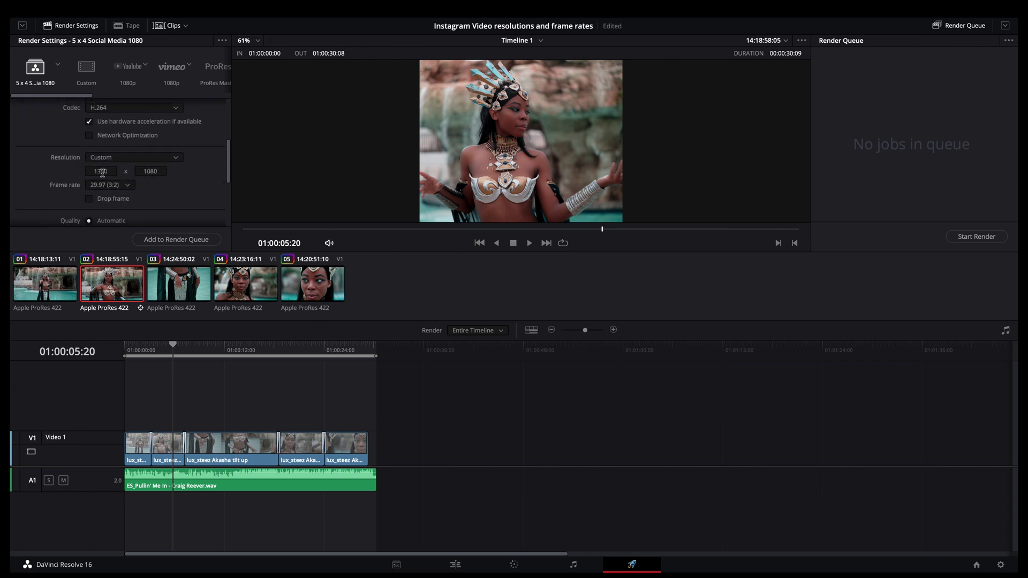
click(129, 186)
click(127, 202)
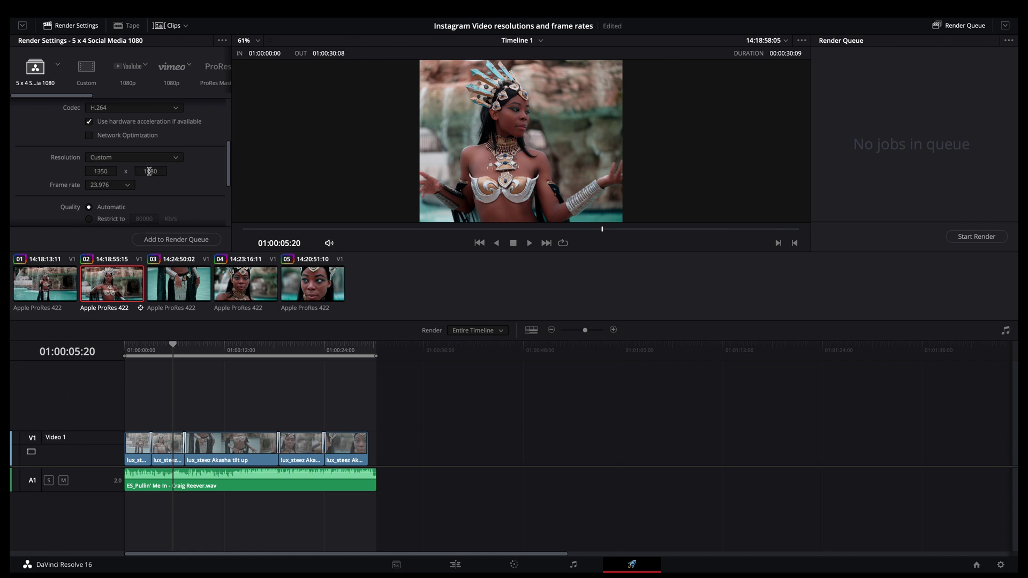
scroll(227, 160, up, 5)
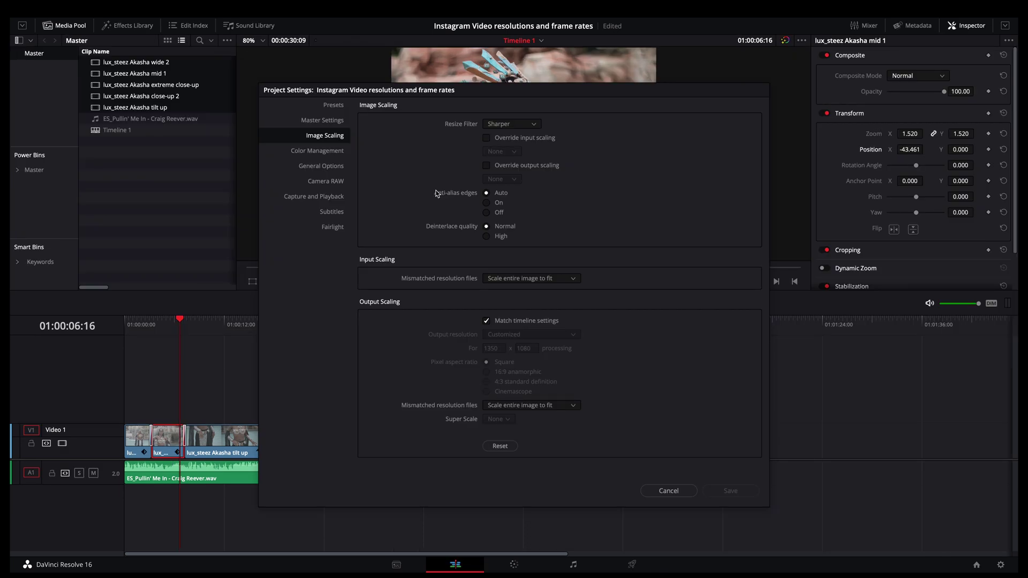
- Change the timeline width to 1080 for a 1080 x 1080 square, then zoom mid 1 to 1.920
click(337, 124)
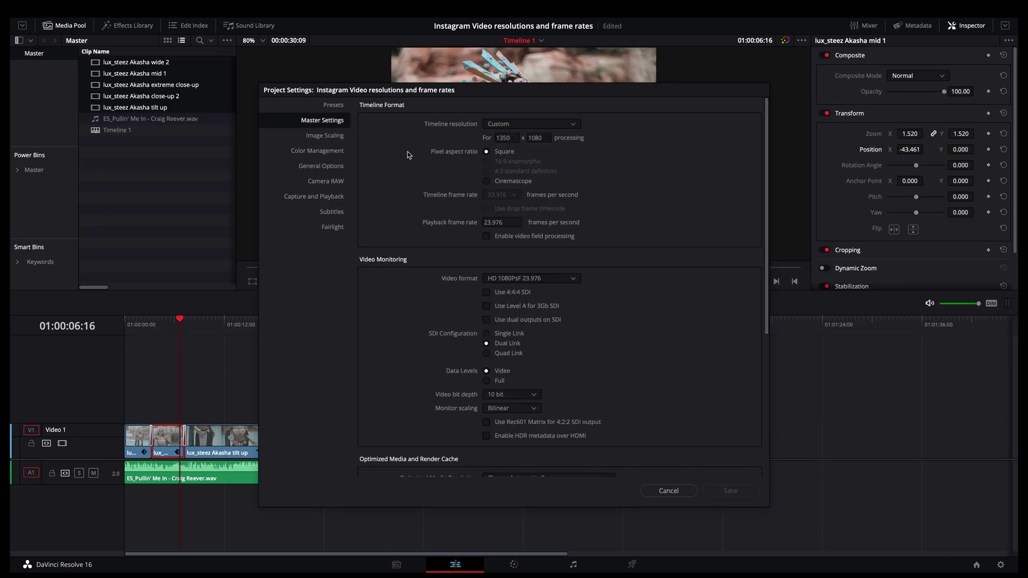
click(504, 137)
key(ctrl+a)
text(1080)
key(Tab)
click(729, 490)
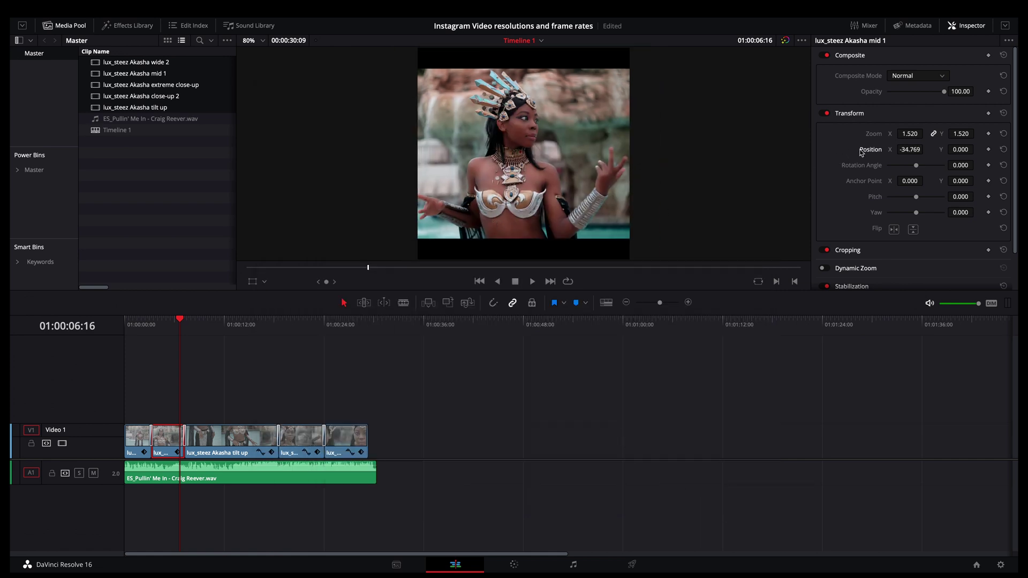
mouse_move(906, 133)
mouse_down()
mouse_move(921, 133)
mouse_move(904, 134)
mouse_up()
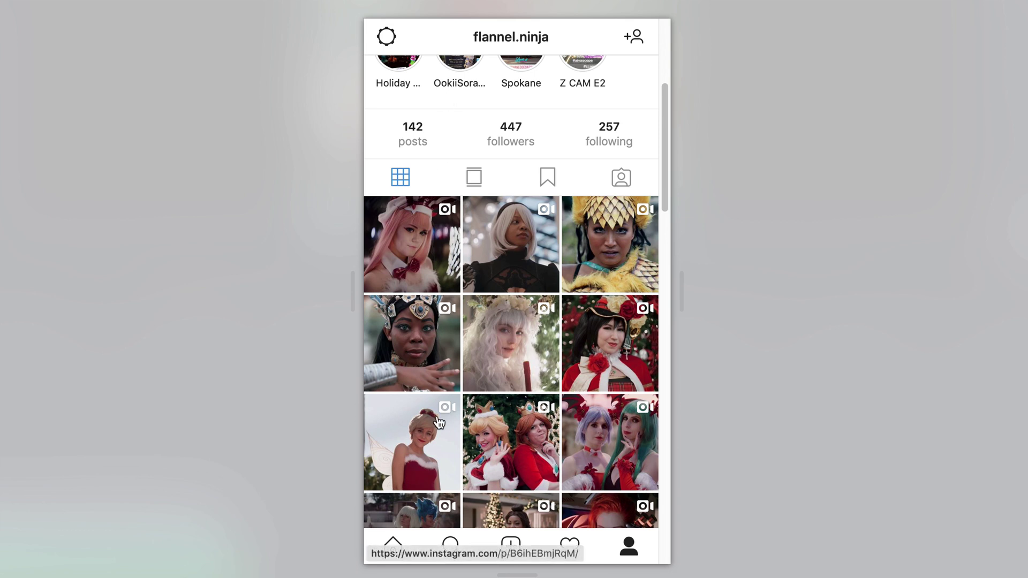
- Open the Tinker Bell post, go back to the grid, and open the Zero Two post
click(439, 423)
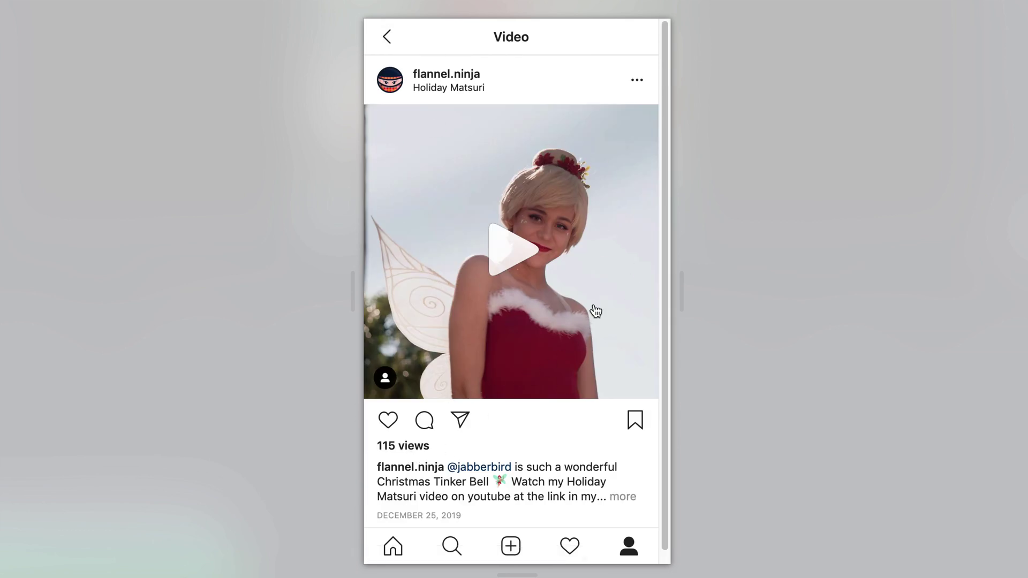
key(alt+Left)
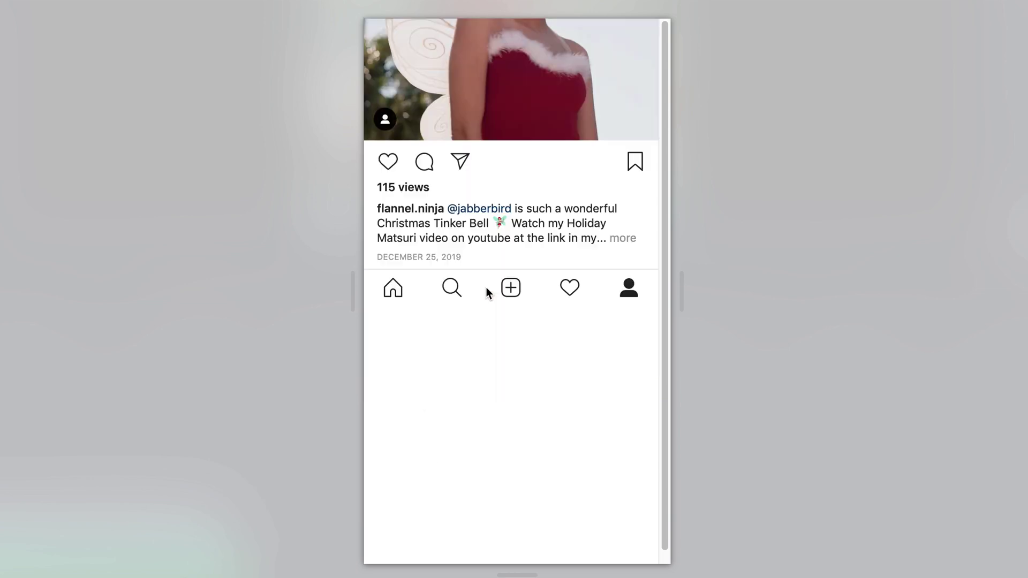
click(413, 268)
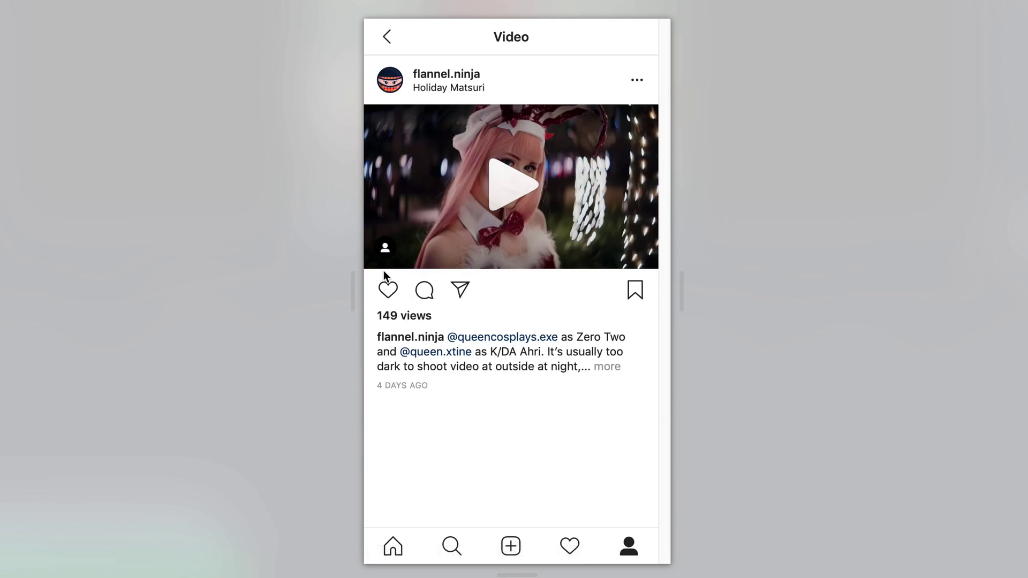